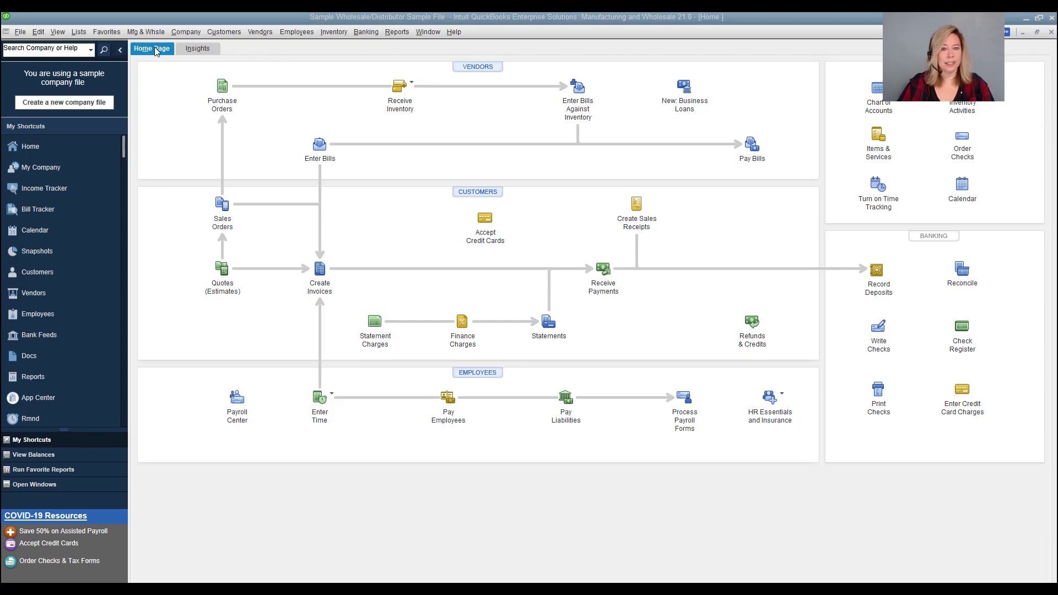
Step: Start a new vendor group from Lists > Manage Groups on the Vendor group tab
{"action": "left_click", "coordinate": [79, 30]}
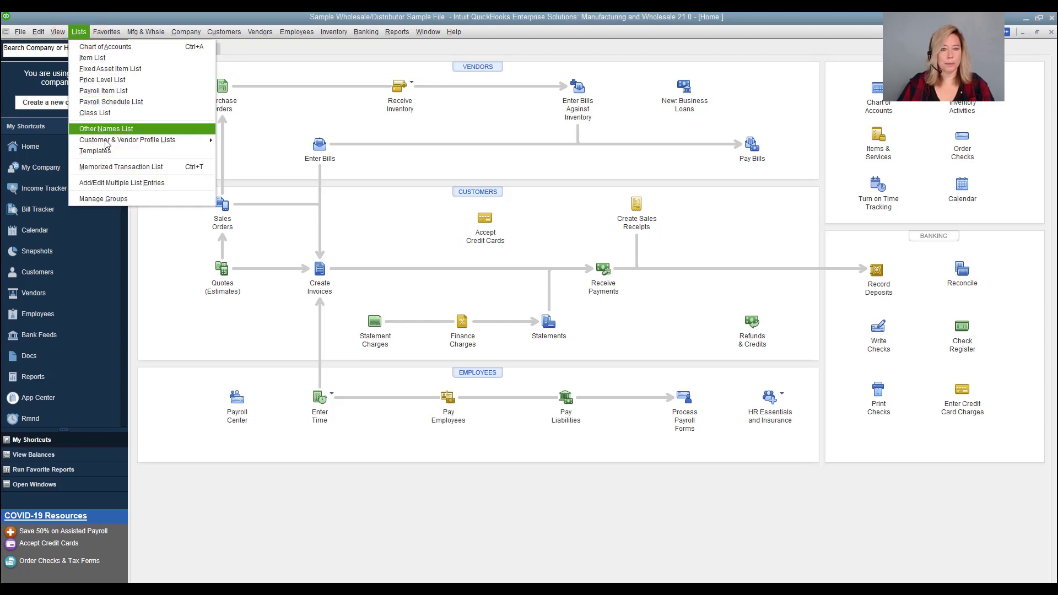
{"action": "left_click", "coordinate": [138, 199]}
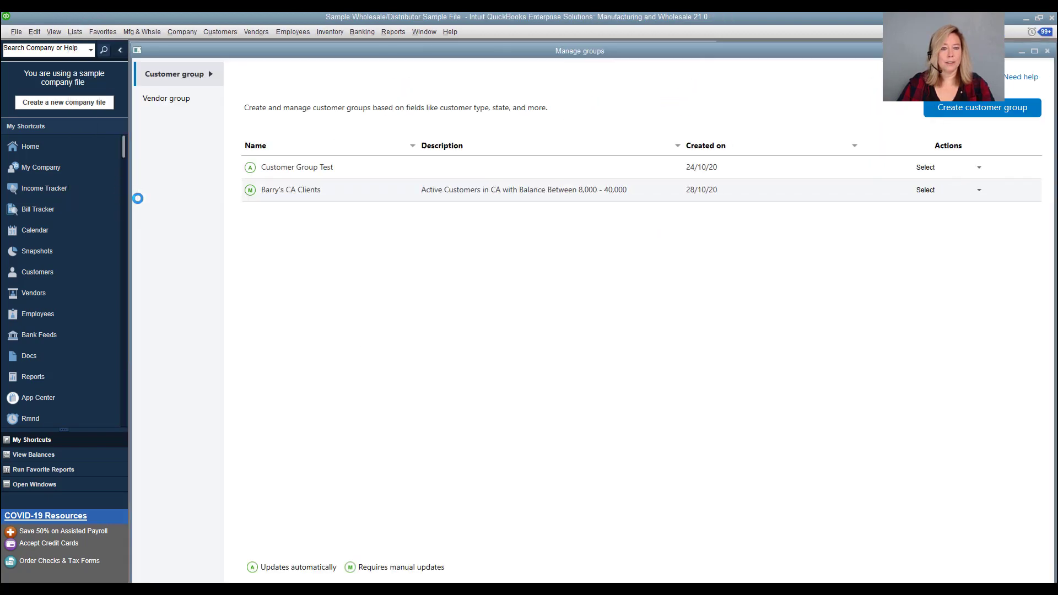
{"action": "left_click", "coordinate": [178, 99]}
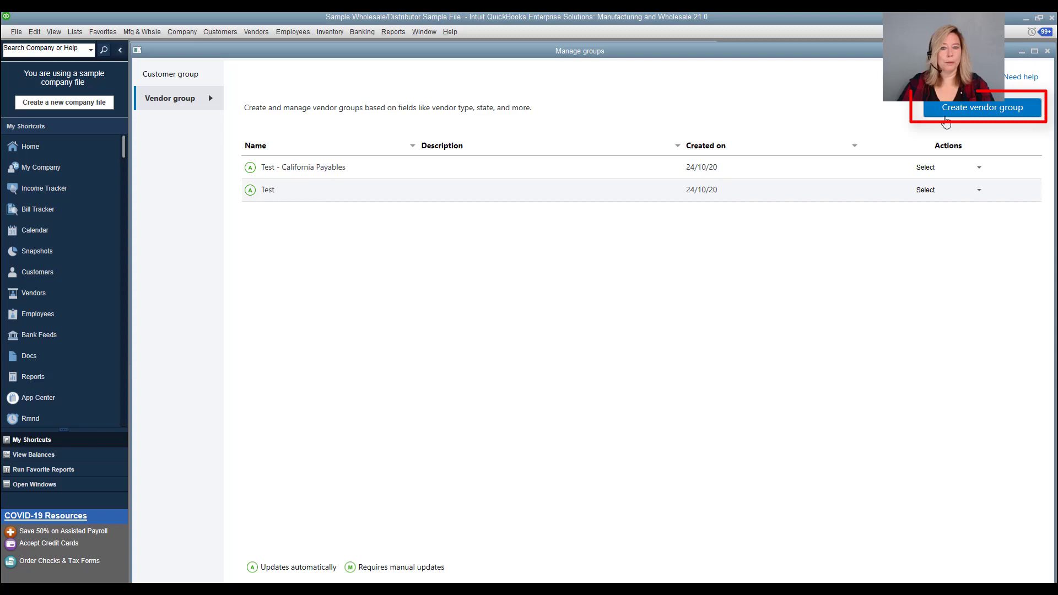
{"action": "left_click", "coordinate": [947, 112]}
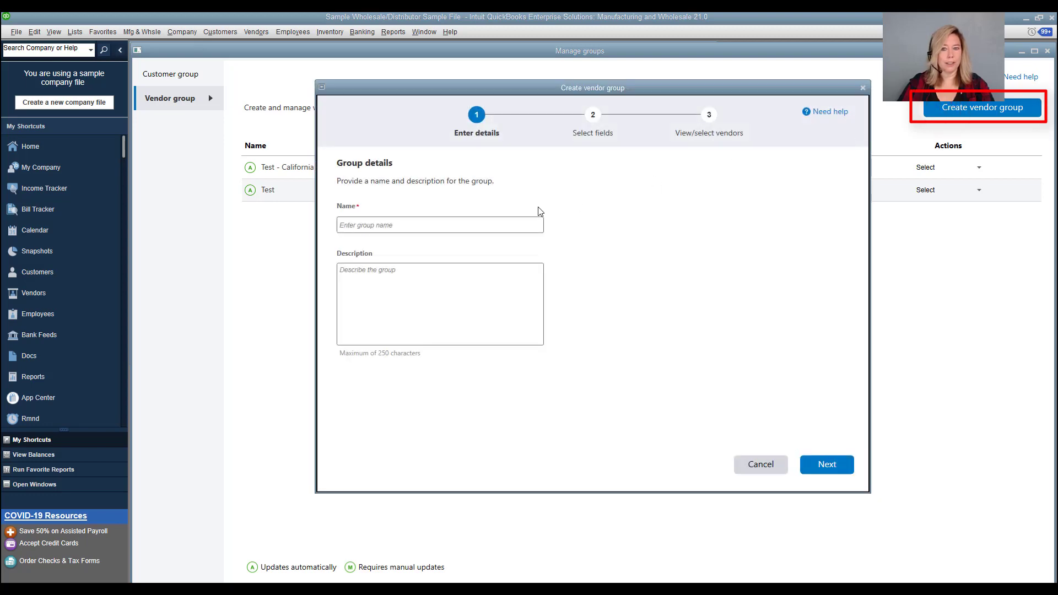
Step: Name the group 'CA Vendor Group' and begin the description 'Active Vendors locate'
{"action": "left_click", "coordinate": [465, 222]}
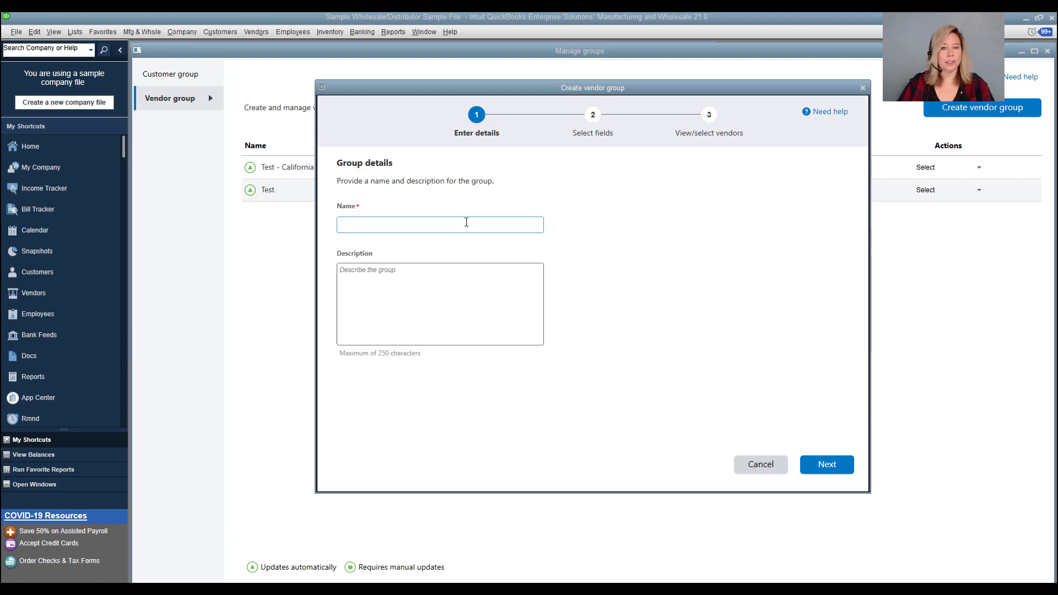
{"action": "type", "text": "CA Vendor Group"}
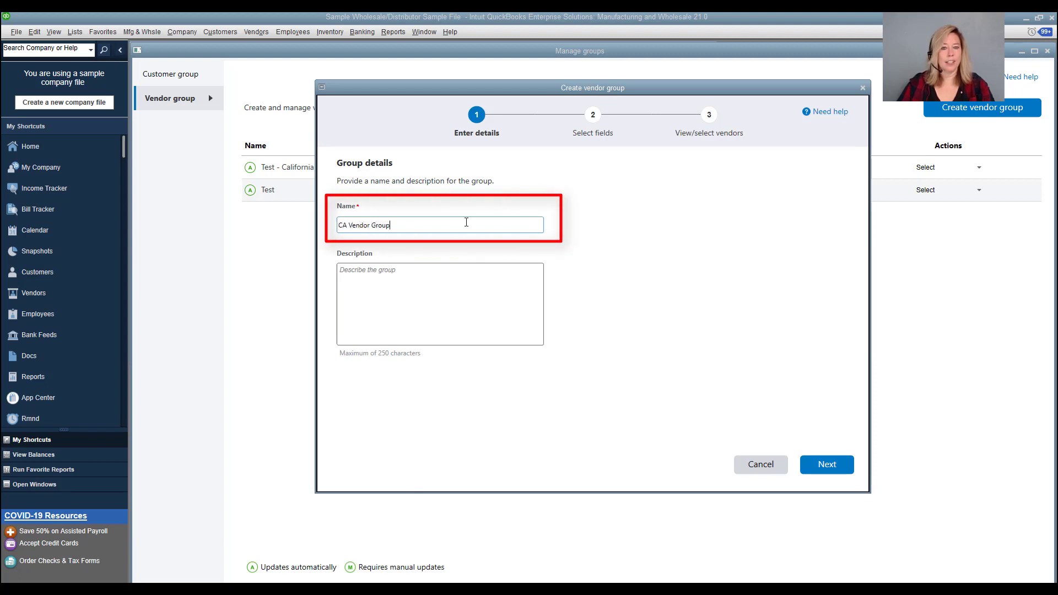
{"action": "key", "text": "Tab"}
{"action": "type", "text": "Active "}
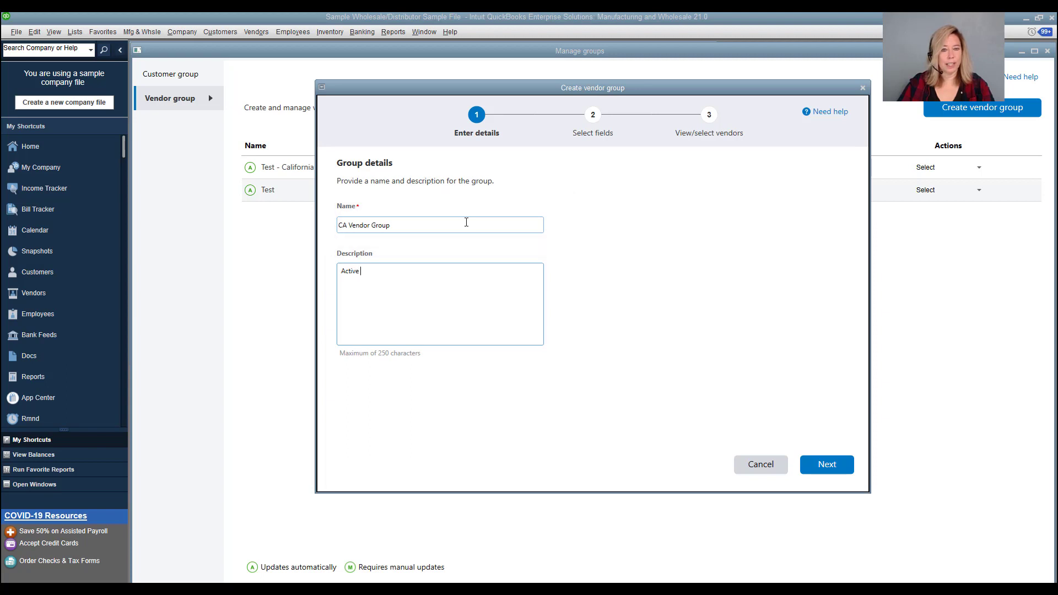
{"action": "type", "text": "Vendors "}
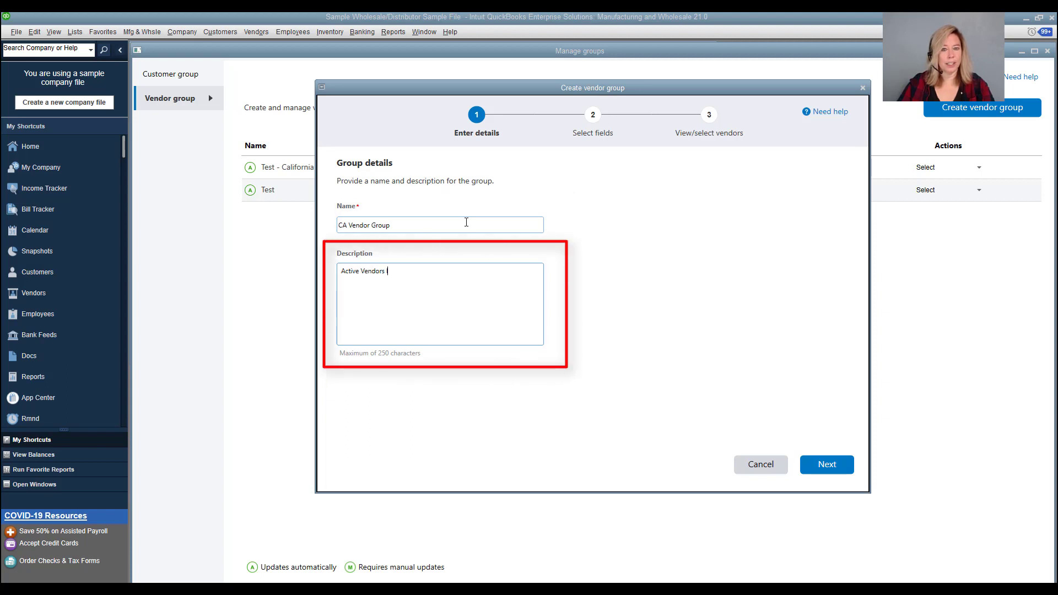
{"action": "type", "text": "located in CA"}
Step: On the criteria page, add the condition Status Equals Active
{"action": "left_click", "coordinate": [840, 466]}
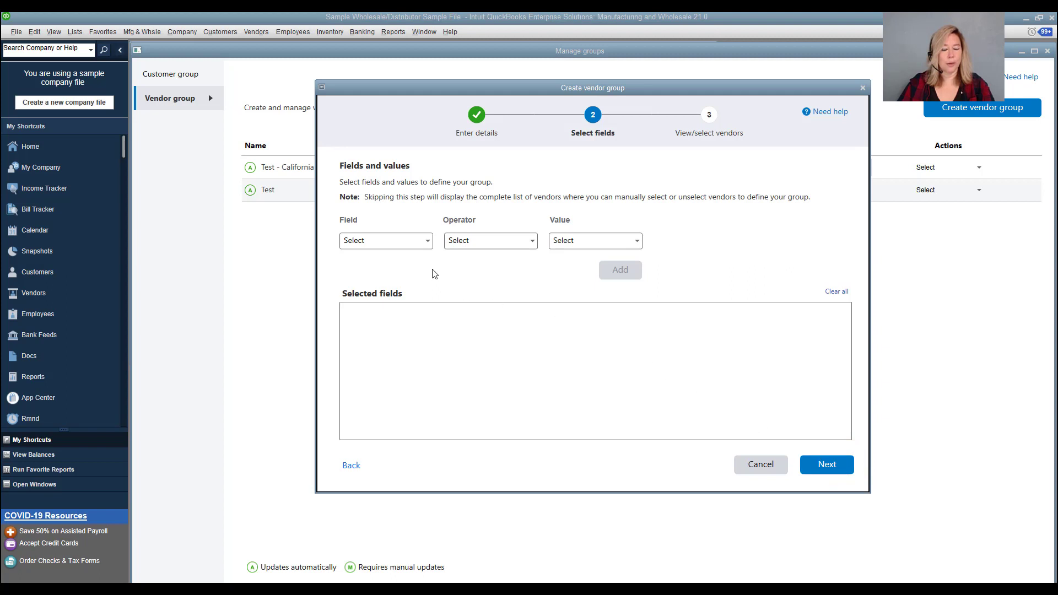
{"action": "left_click", "coordinate": [429, 241]}
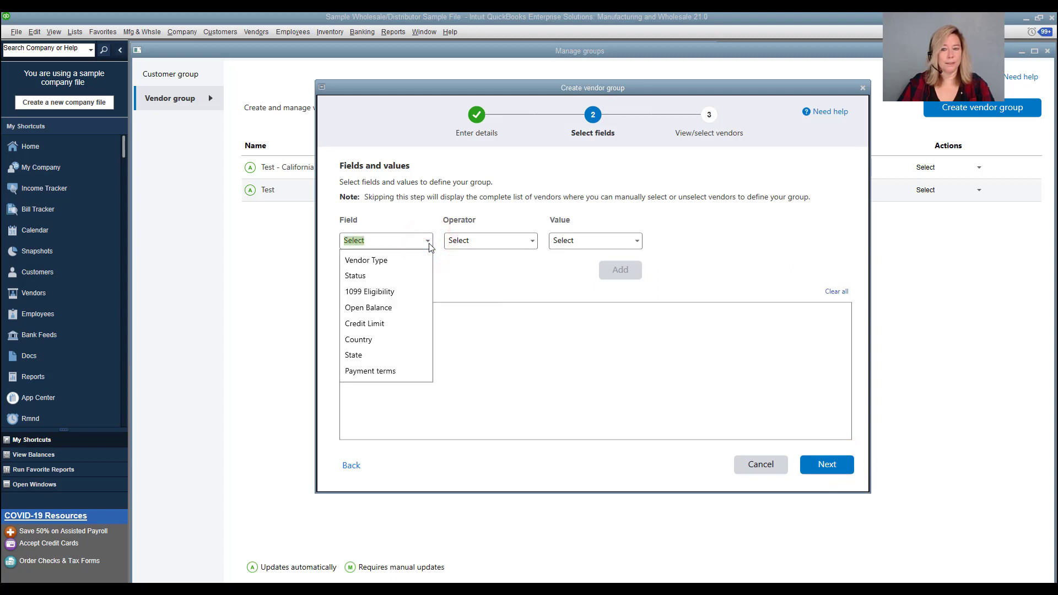
{"action": "left_click", "coordinate": [348, 274]}
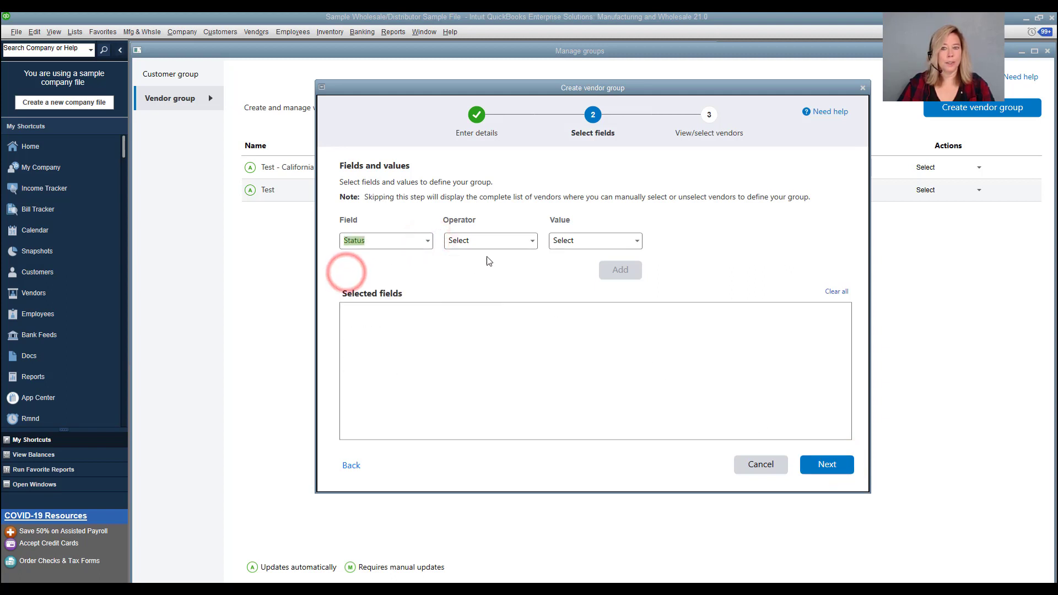
{"action": "left_click", "coordinate": [533, 241]}
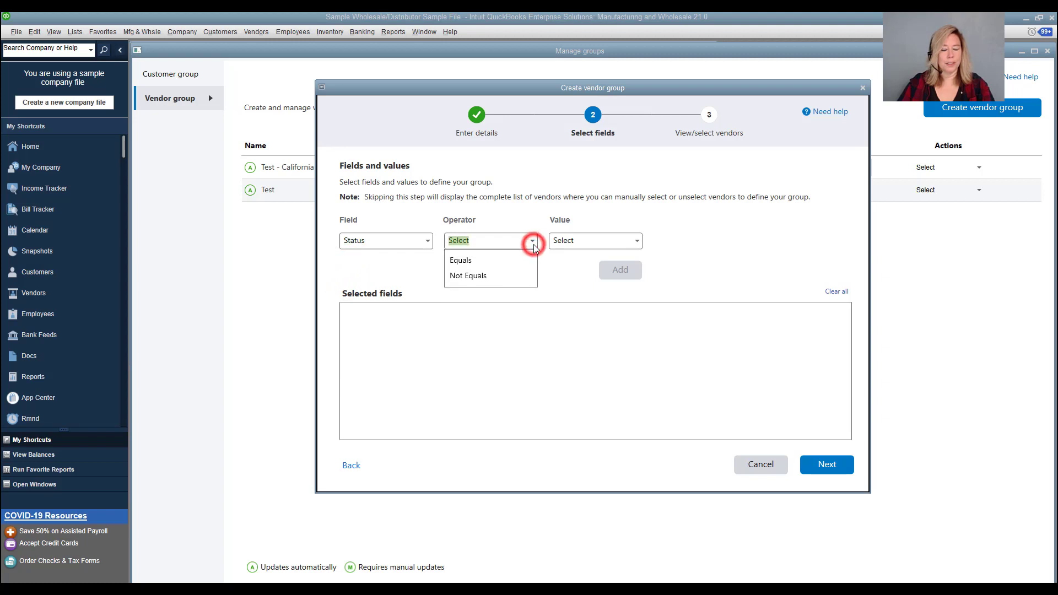
{"action": "left_click", "coordinate": [461, 261]}
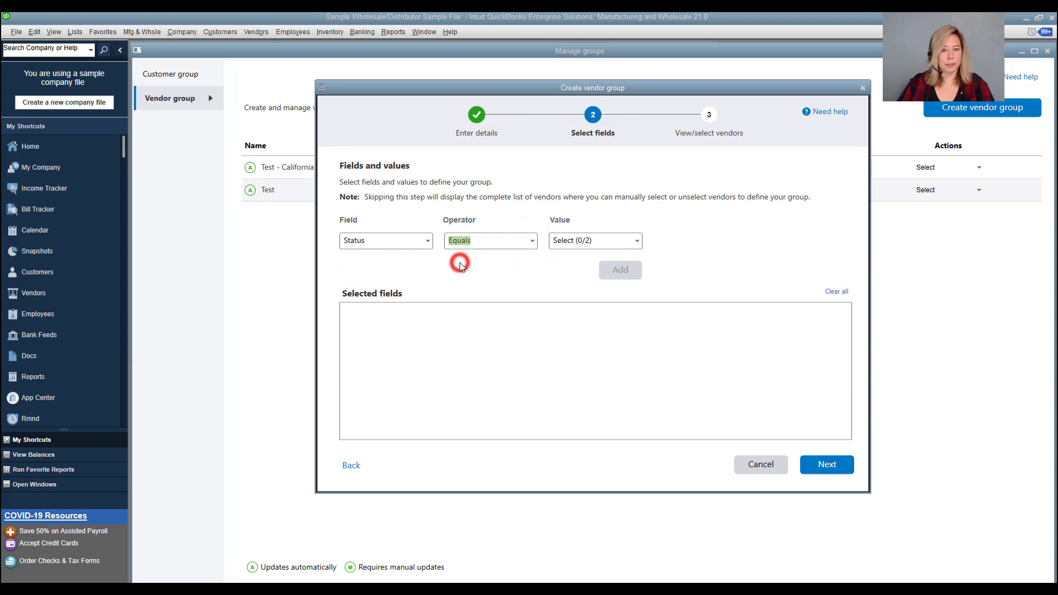
{"action": "left_click", "coordinate": [637, 241]}
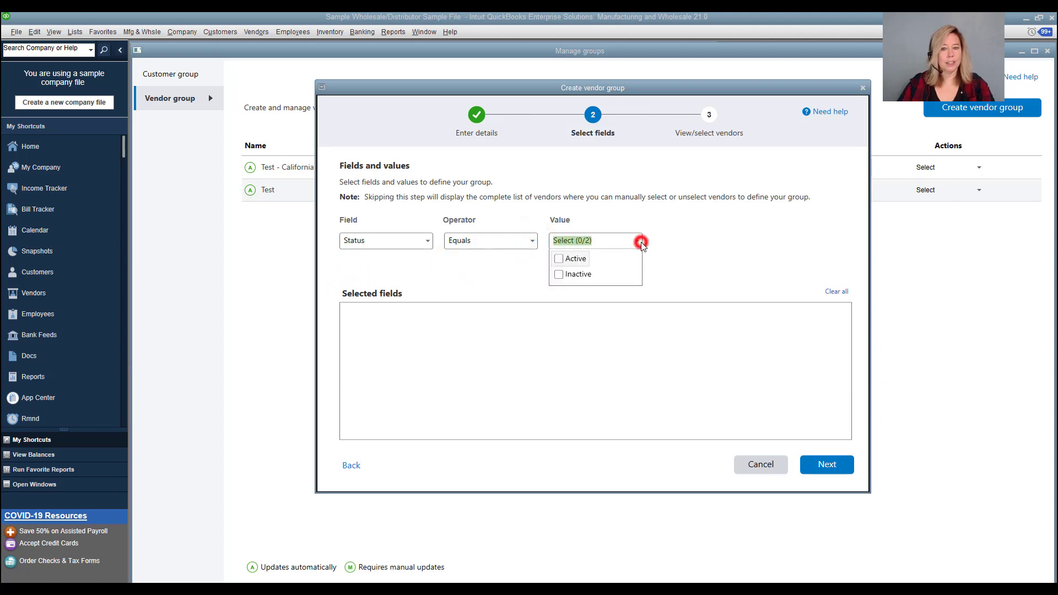
{"action": "left_click", "coordinate": [558, 261]}
{"action": "left_click", "coordinate": [692, 251]}
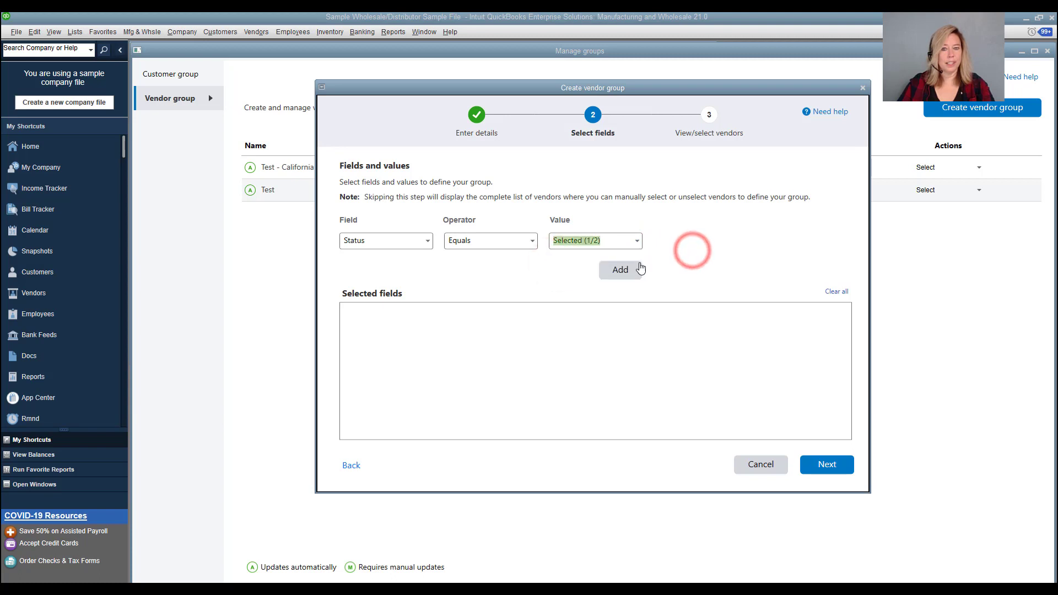
{"action": "left_click", "coordinate": [626, 270]}
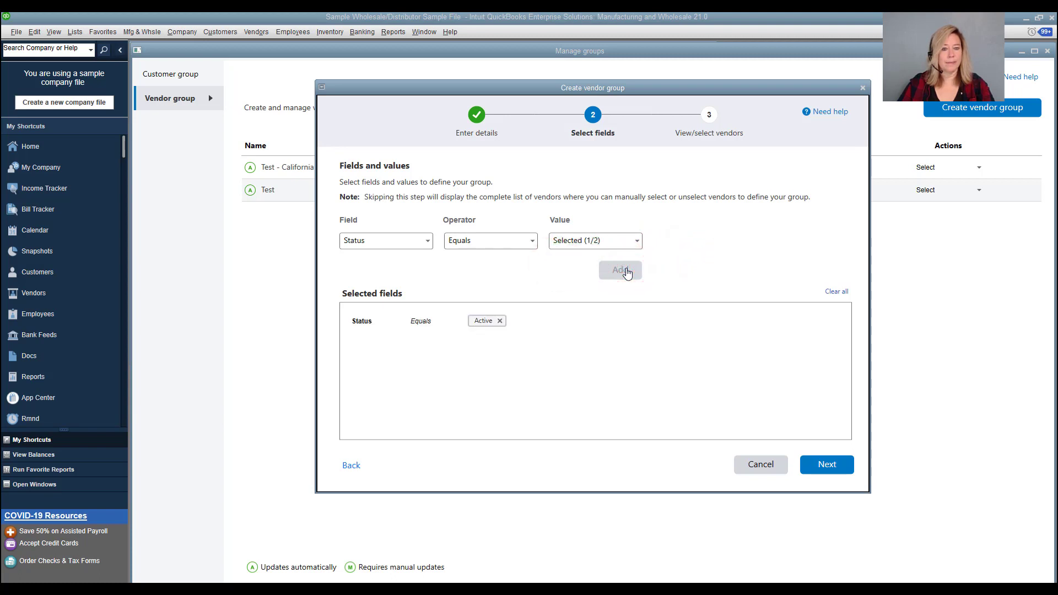
Step: Add a second criterion, State Equals CA, beside Status Equals Active
{"action": "left_click", "coordinate": [426, 242]}
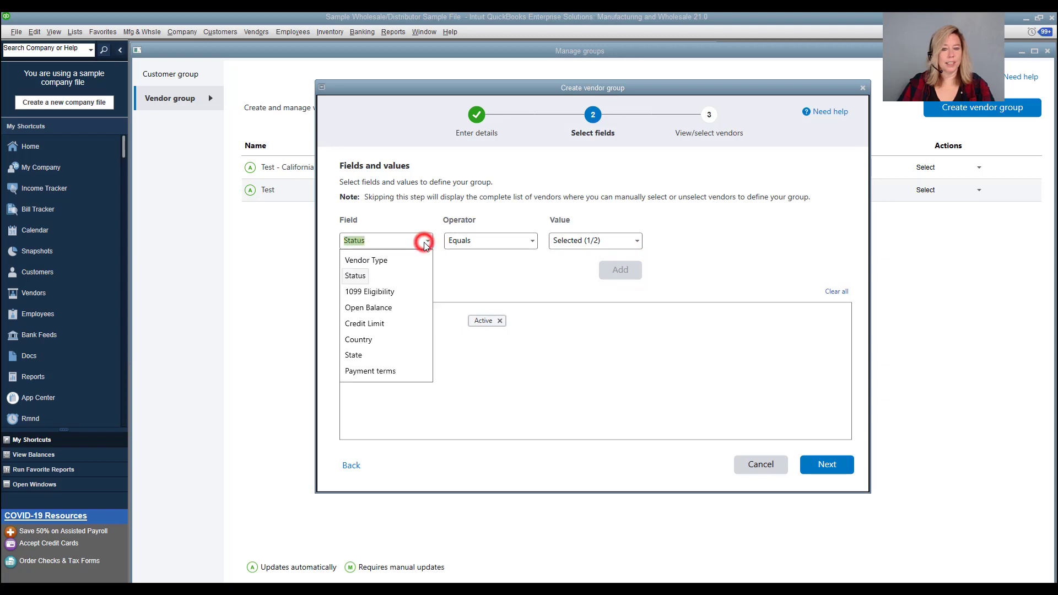
{"action": "left_click", "coordinate": [356, 355]}
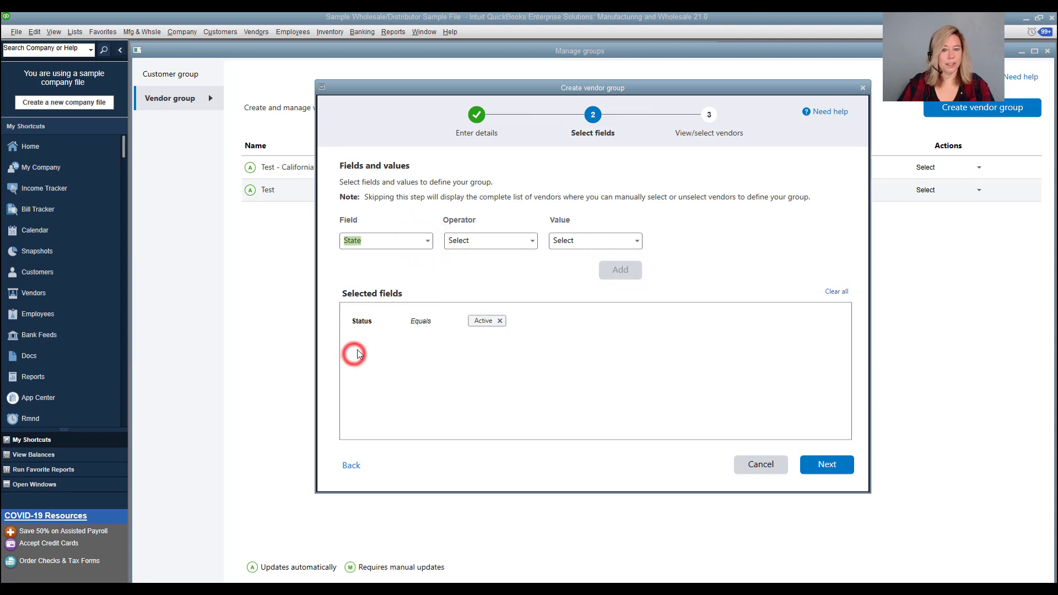
{"action": "left_click", "coordinate": [532, 241]}
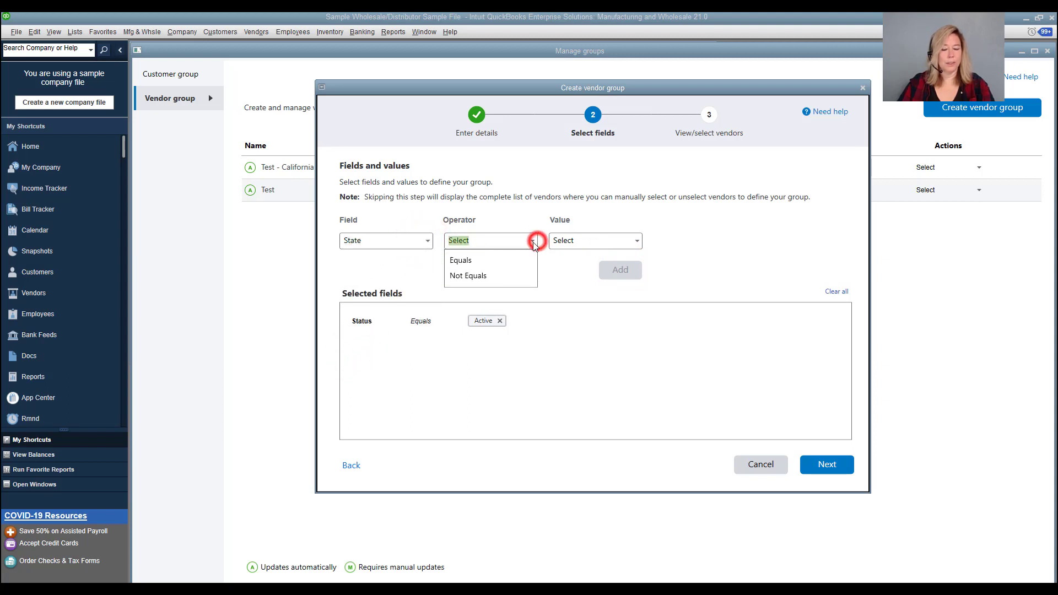
{"action": "left_click", "coordinate": [463, 260]}
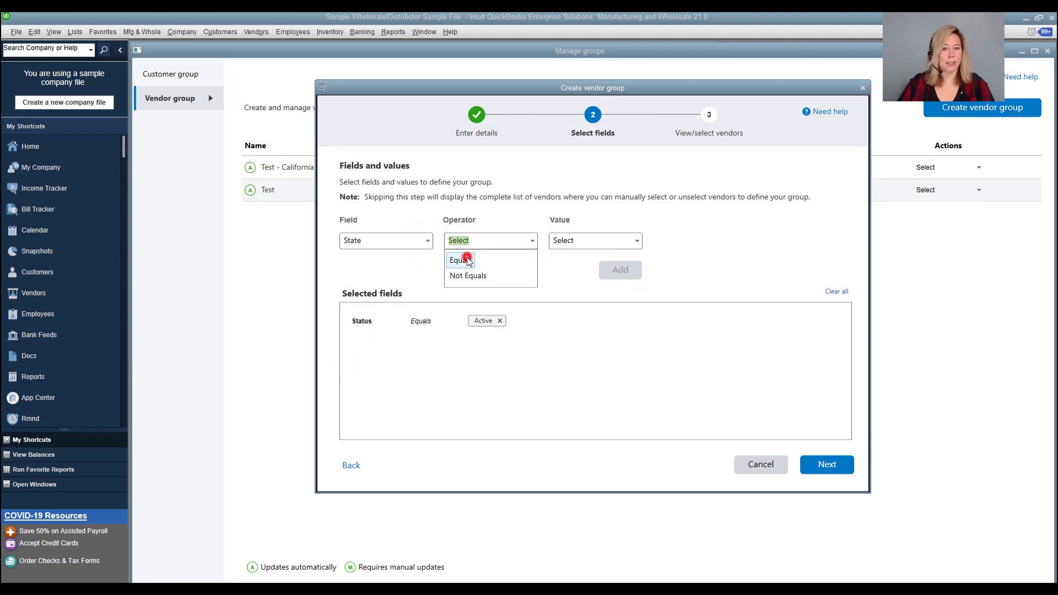
{"action": "left_click", "coordinate": [637, 242]}
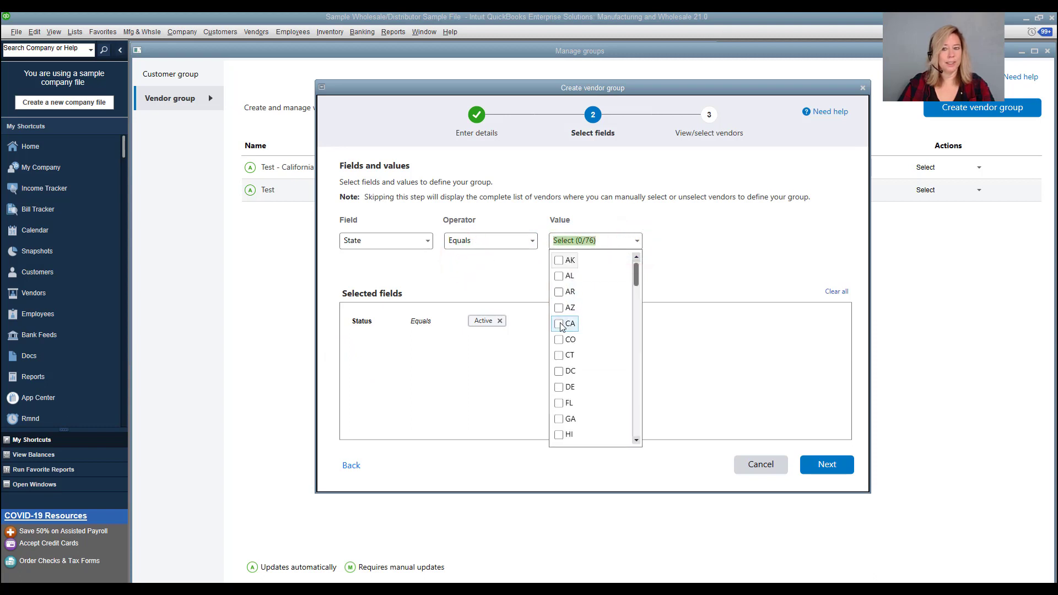
{"action": "left_click", "coordinate": [560, 325]}
{"action": "left_click", "coordinate": [670, 264]}
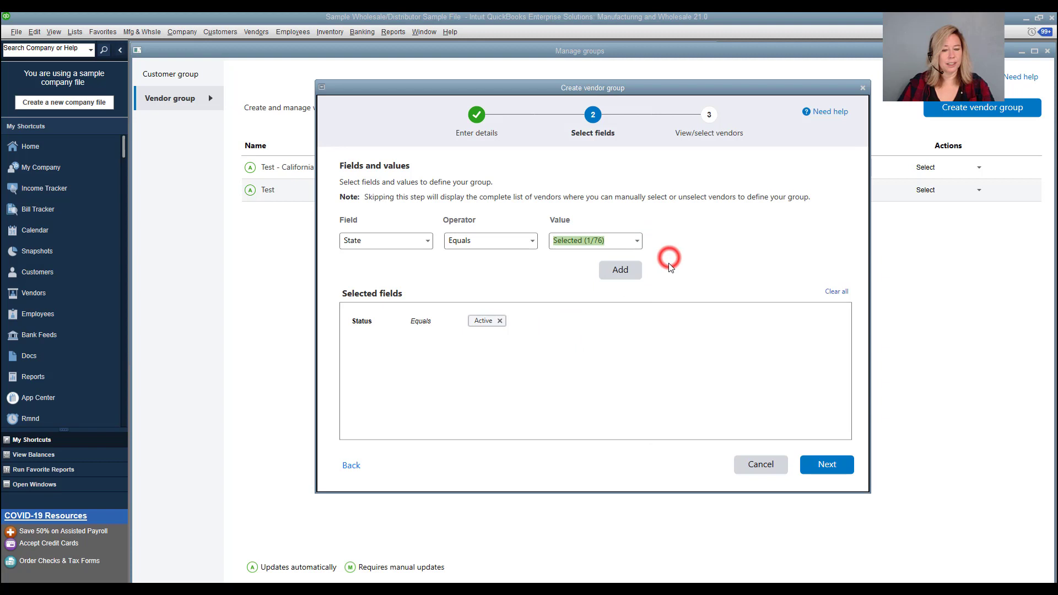
{"action": "left_click", "coordinate": [618, 270]}
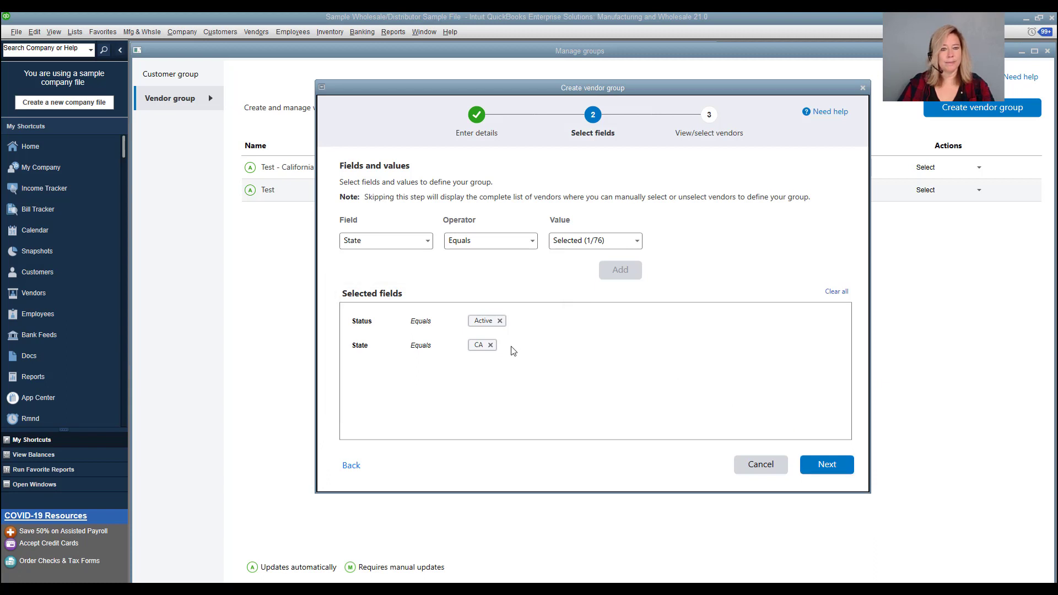
Step: Exclude 401K Administrator from the matching vendors, leaving 31, with manual updates confirmed
{"action": "left_click", "coordinate": [822, 469]}
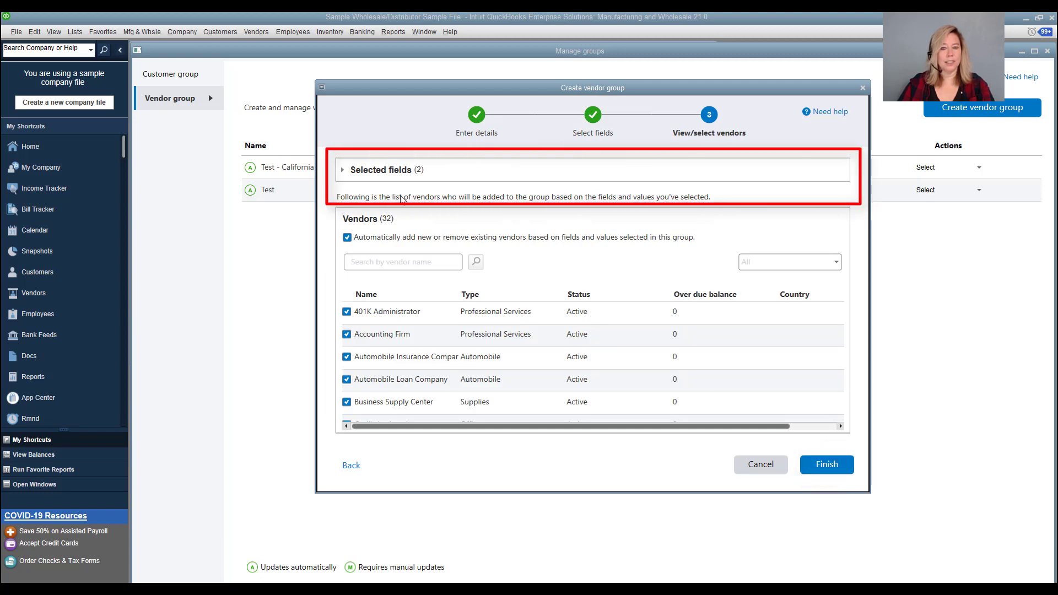
{"action": "left_click", "coordinate": [374, 171]}
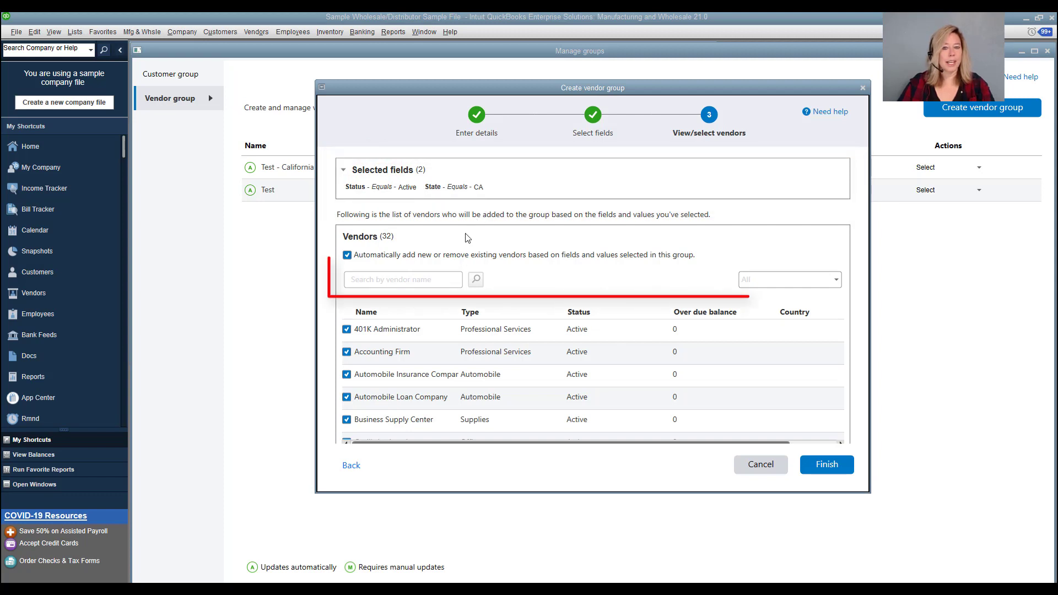
{"action": "left_click", "coordinate": [353, 280]}
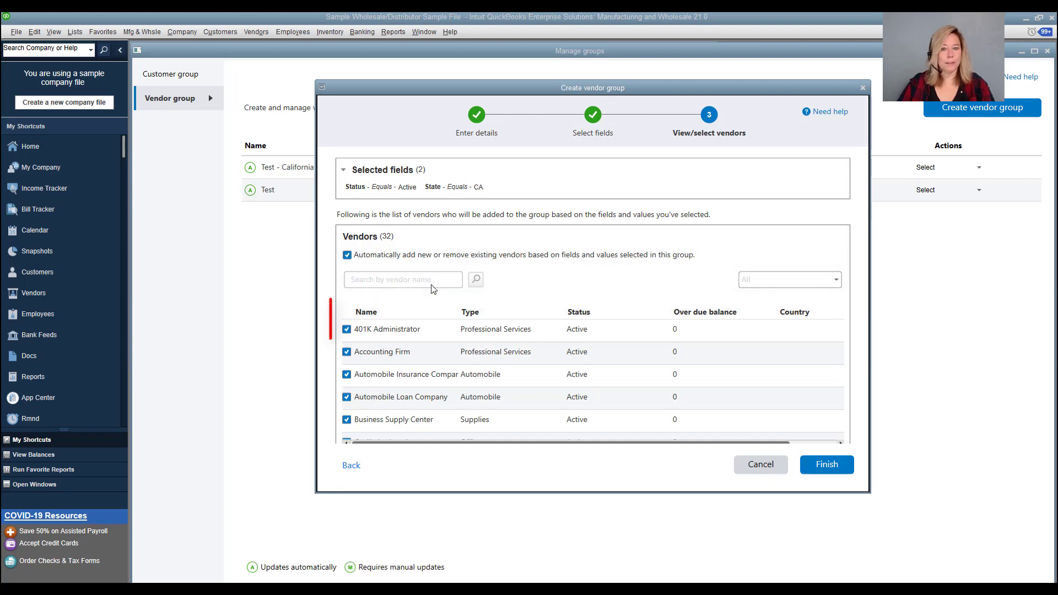
{"action": "left_click", "coordinate": [347, 330]}
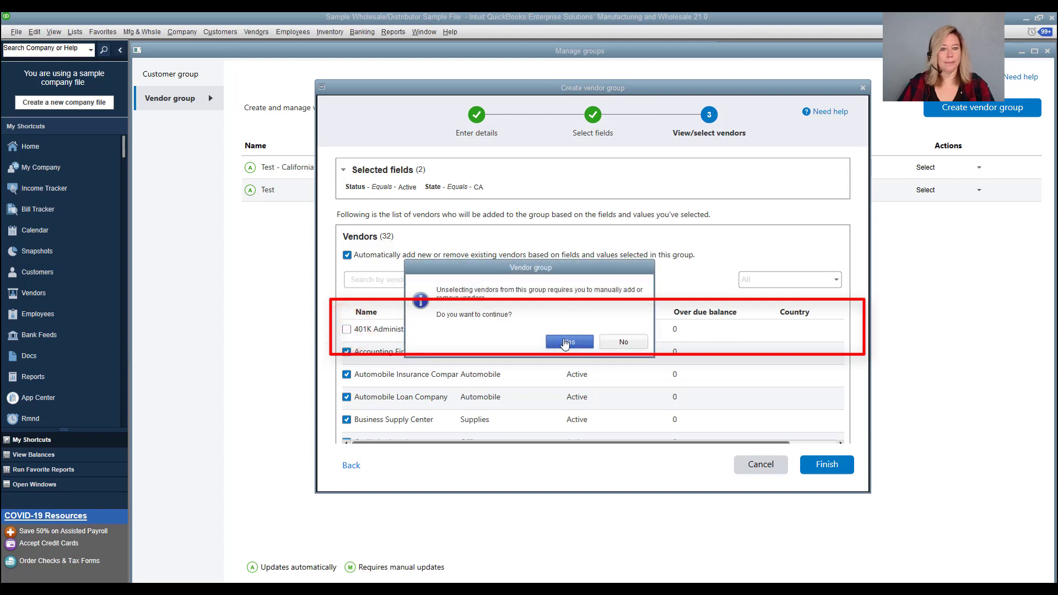
{"action": "left_click", "coordinate": [567, 343]}
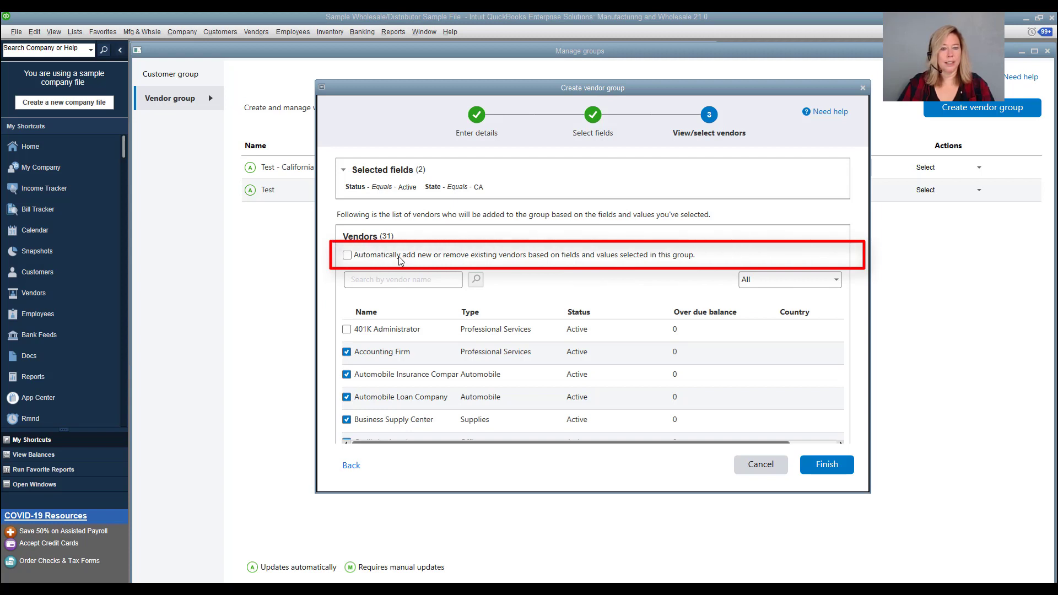
{"action": "left_click", "coordinate": [347, 257]}
{"action": "left_click", "coordinate": [348, 257]}
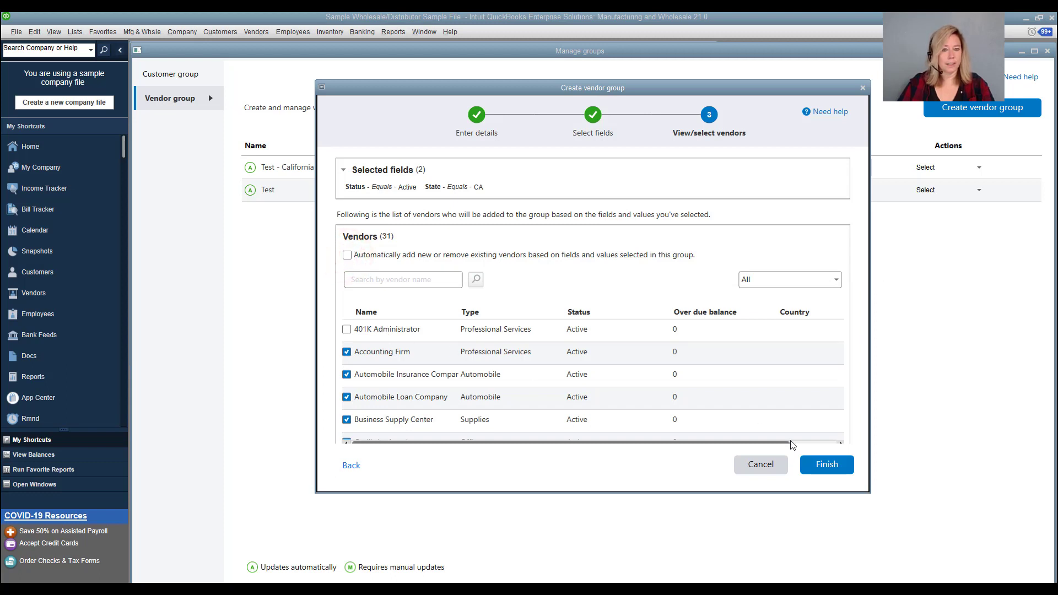
Step: Finish the wizard and acknowledge the CA Vendor Group creation message
{"action": "left_click", "coordinate": [835, 467]}
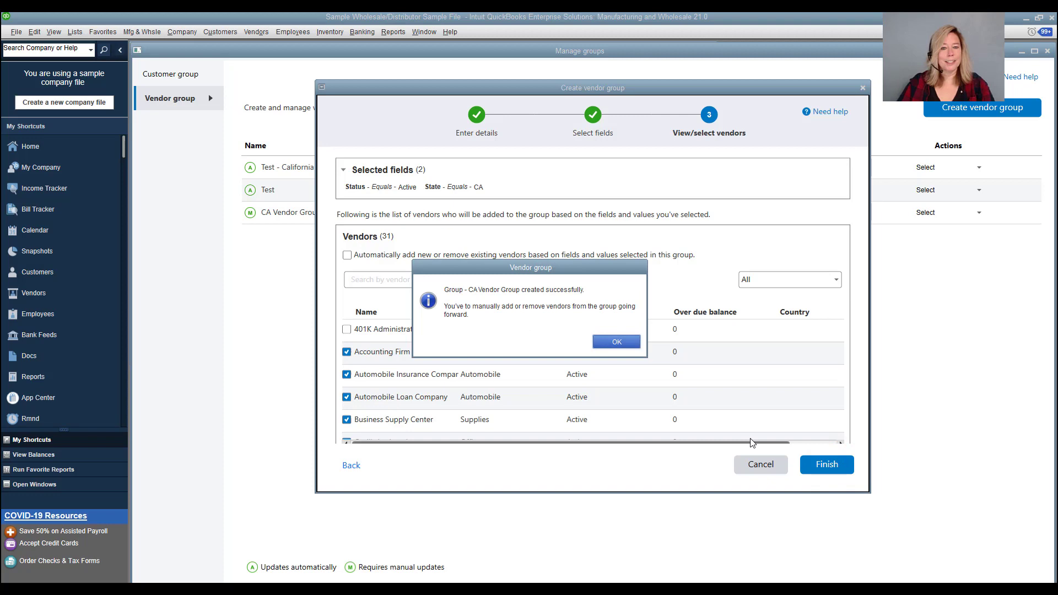
{"action": "left_click", "coordinate": [613, 344]}
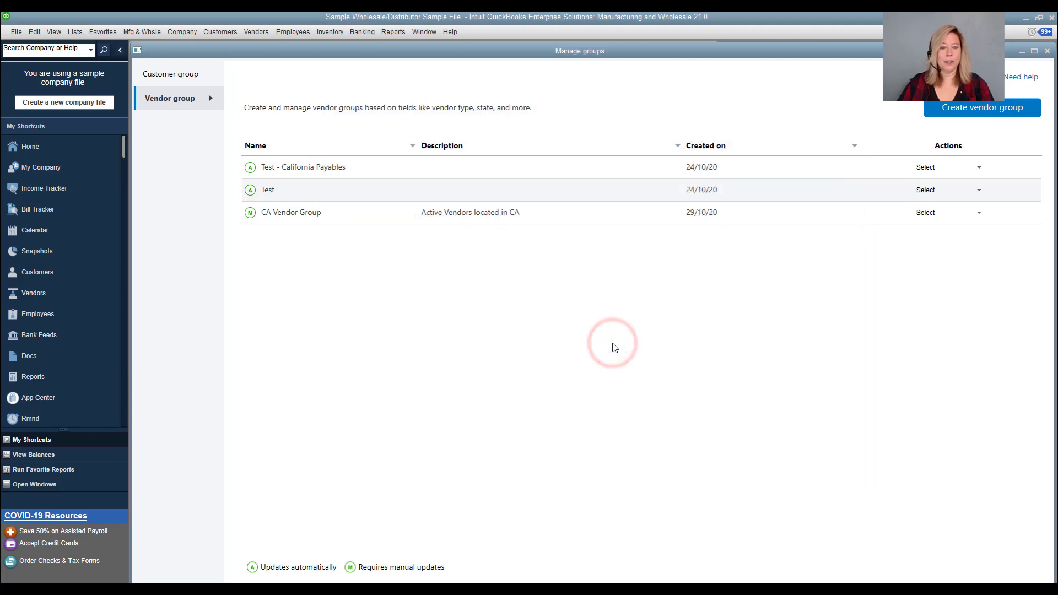